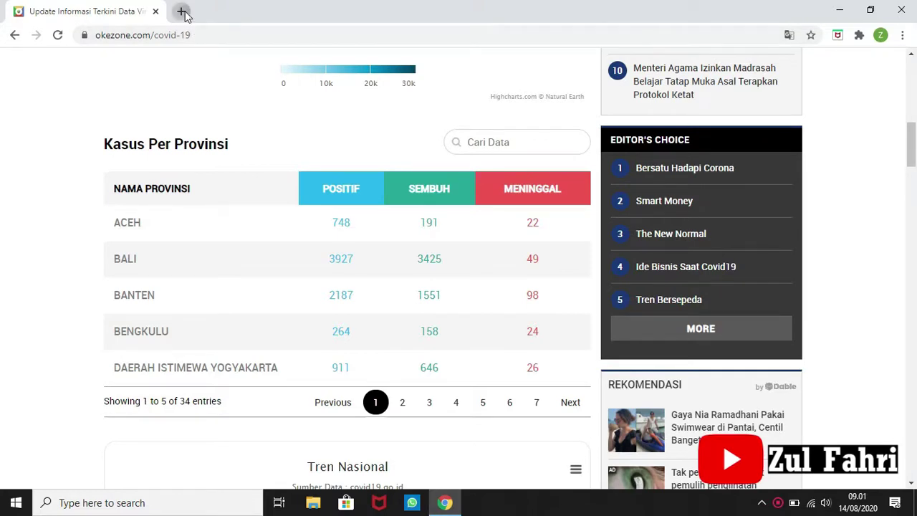
- Open the Google Sheets home page in a new Chrome tab from the Google apps grid
click(183, 12)
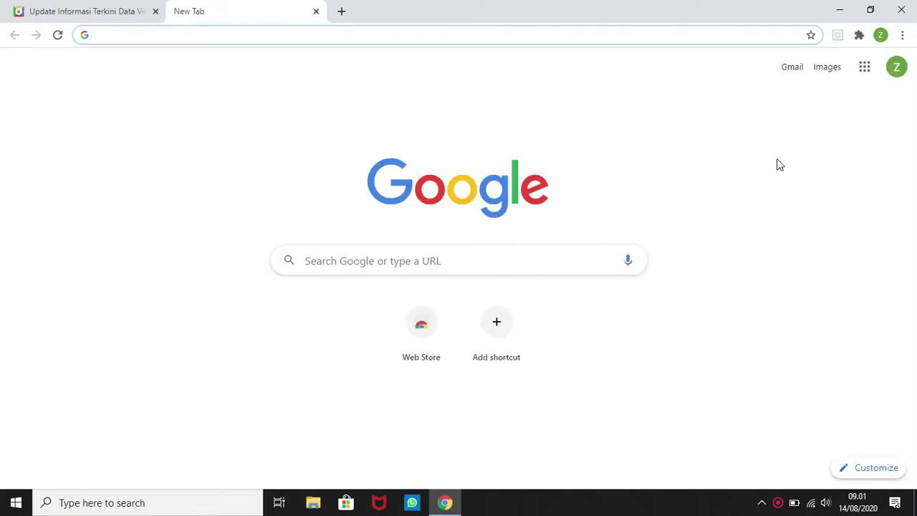
click(866, 69)
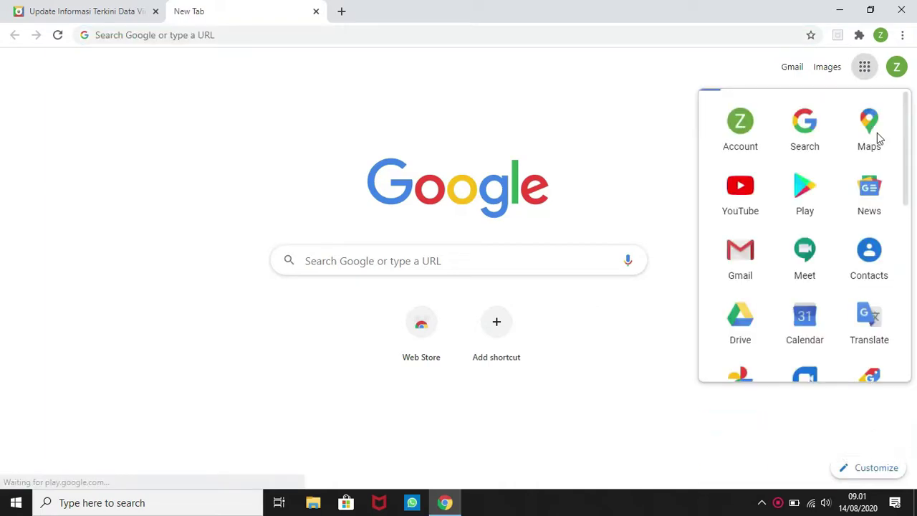
drag(908, 160, 907, 251)
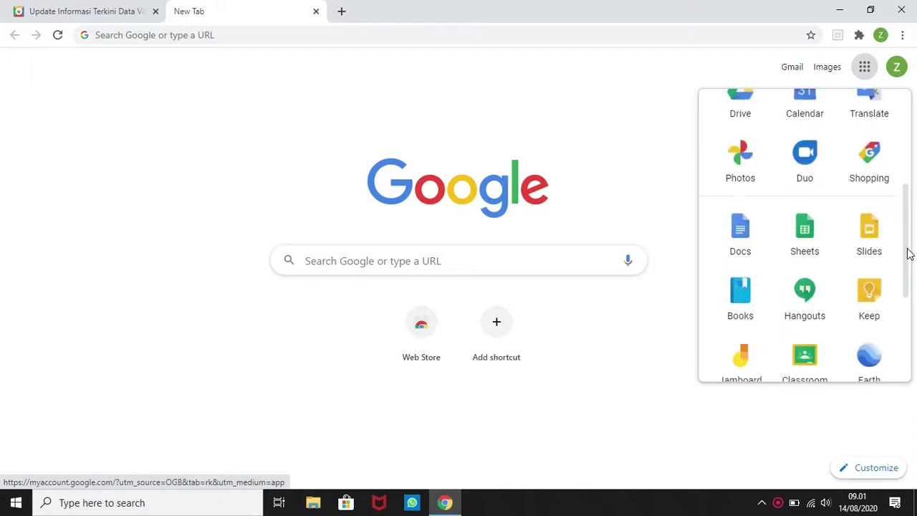
click(808, 240)
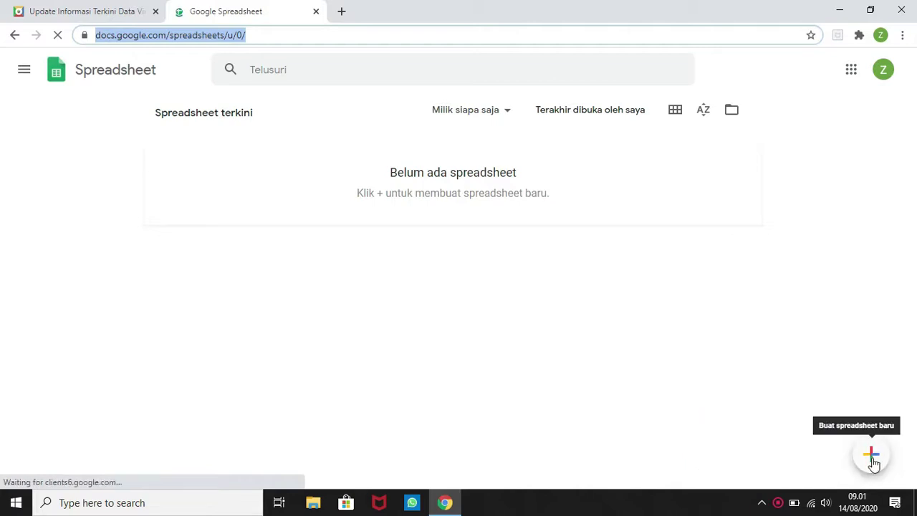
- Create a blank Untitled spreadsheet and start editing cell A1
click(872, 456)
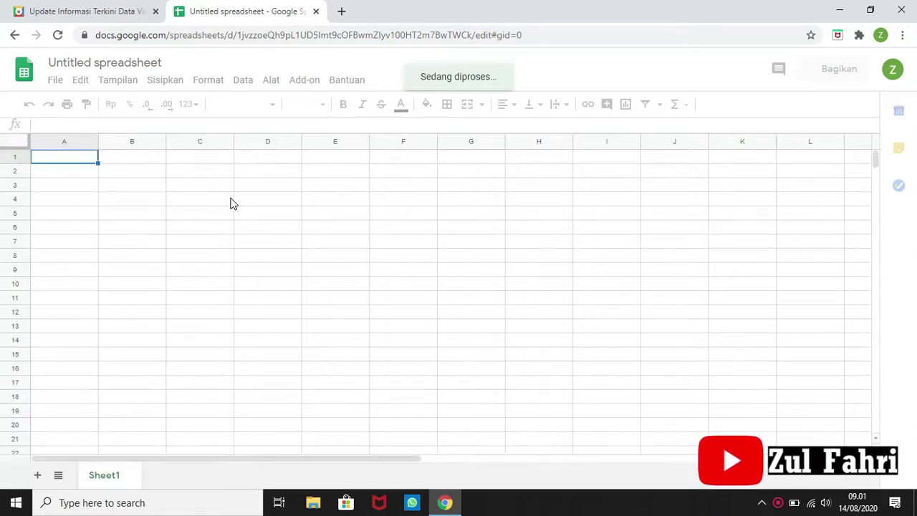
double_click(57, 155)
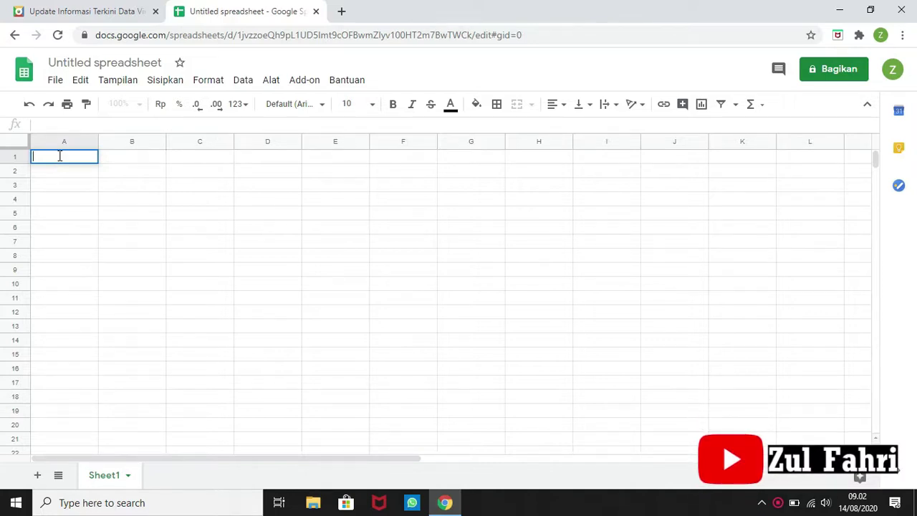
- Begin an =IMPORTHTML( formula in A1 and copy the Okezone COVID-19 page URL
text(=)
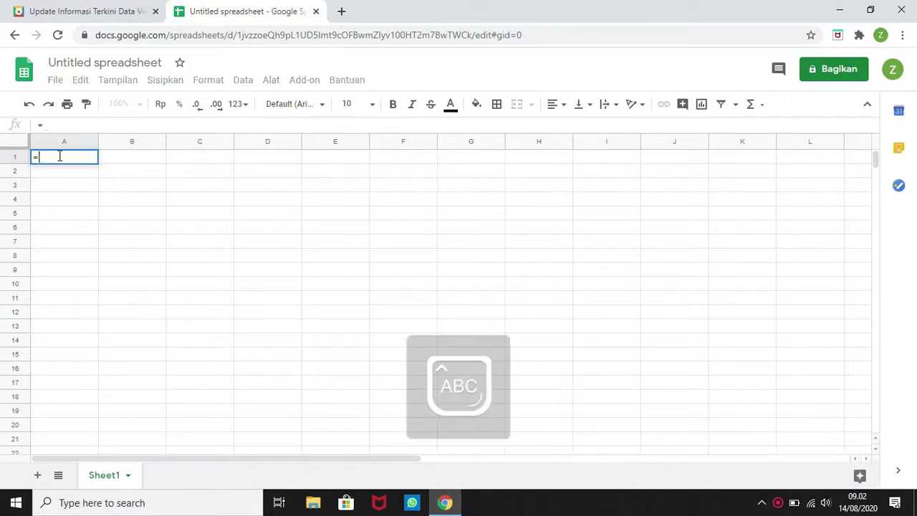
text(IMPORT)
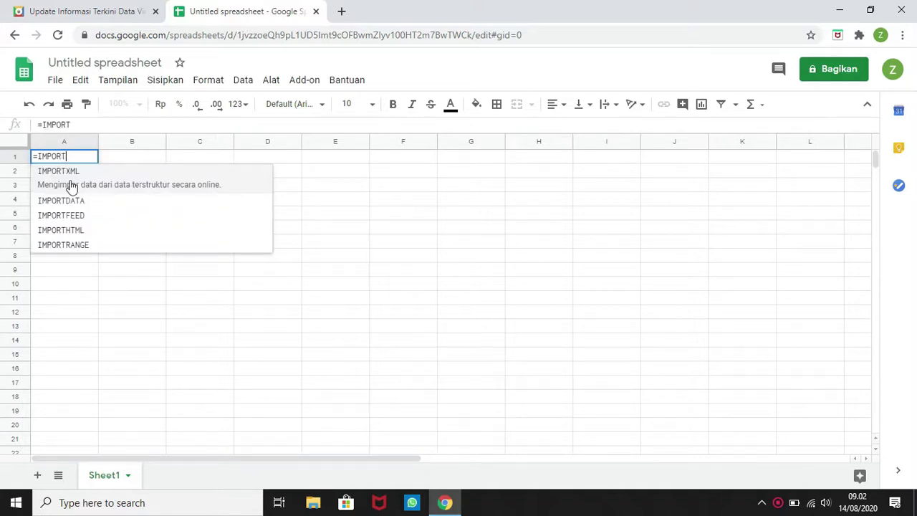
click(75, 234)
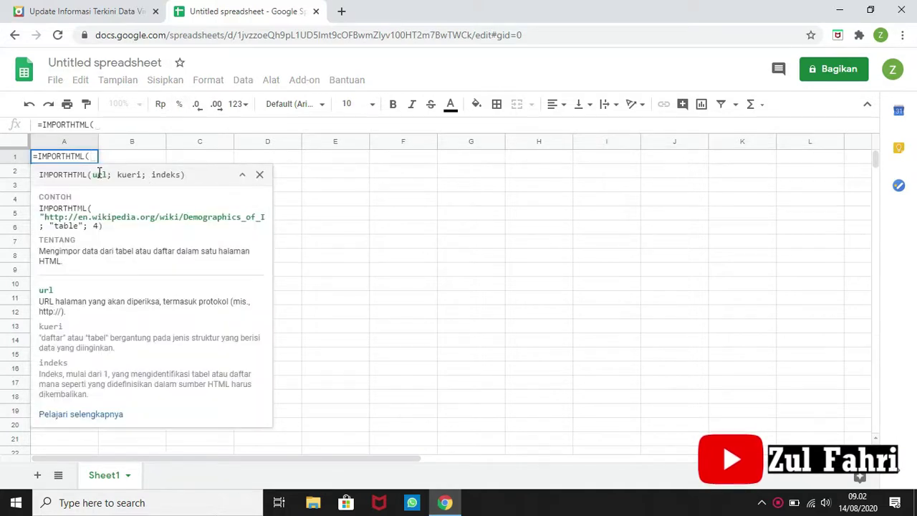
click(111, 11)
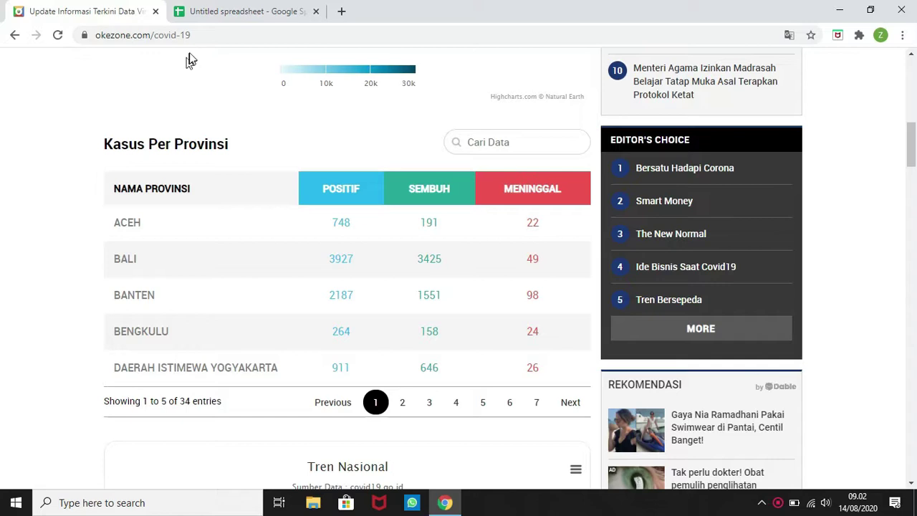
click(201, 36)
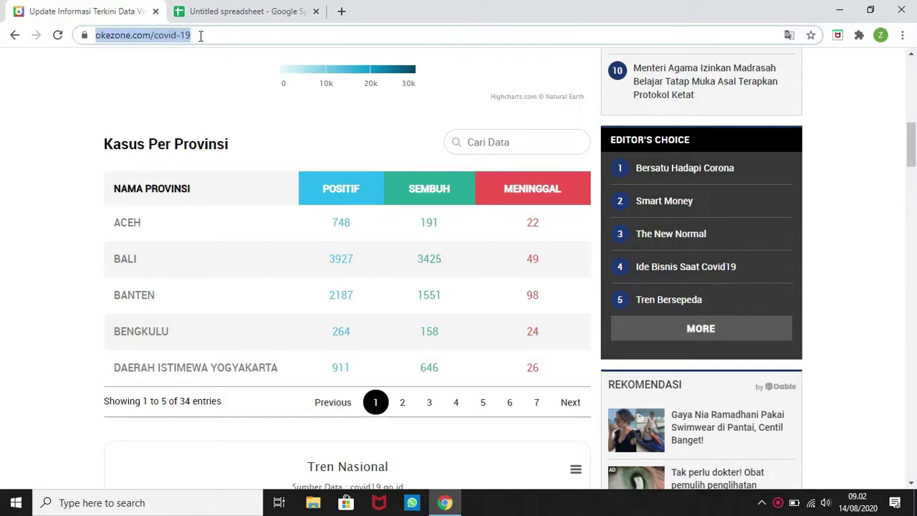
right_click(200, 40)
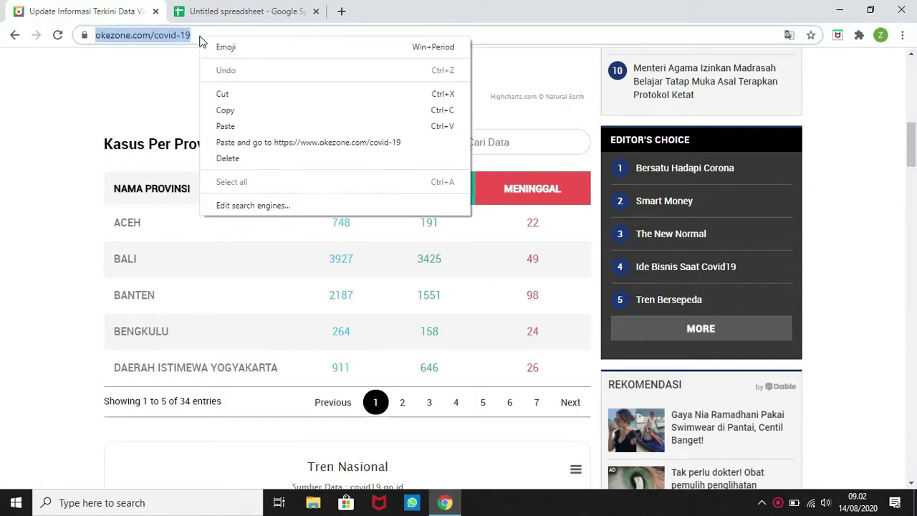
click(235, 111)
click(232, 15)
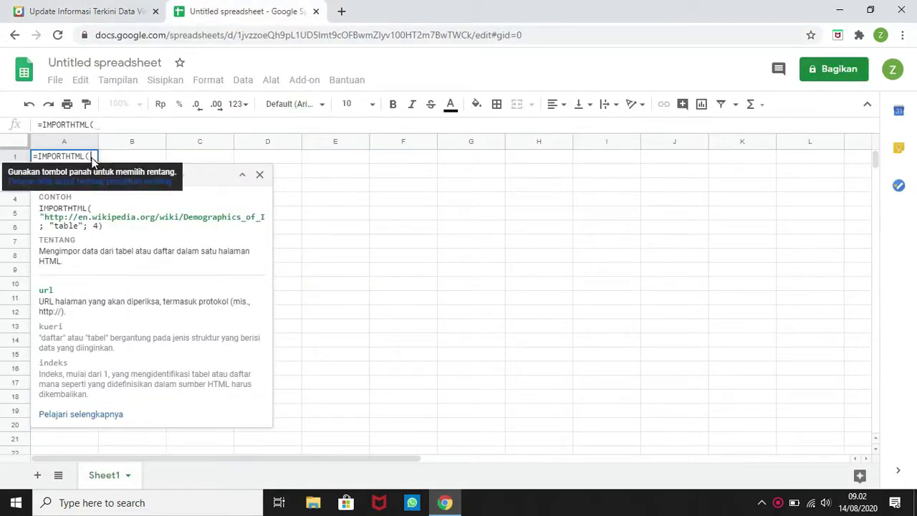
- Paste the Okezone URL into the formula in quotes and add the "Table" query argument
text(https://www.okezone.com/covid-19)
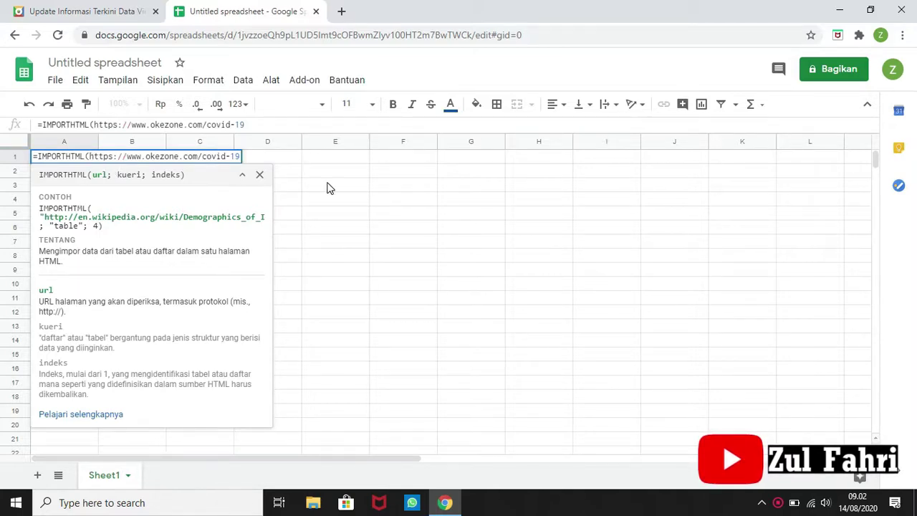
click(90, 156)
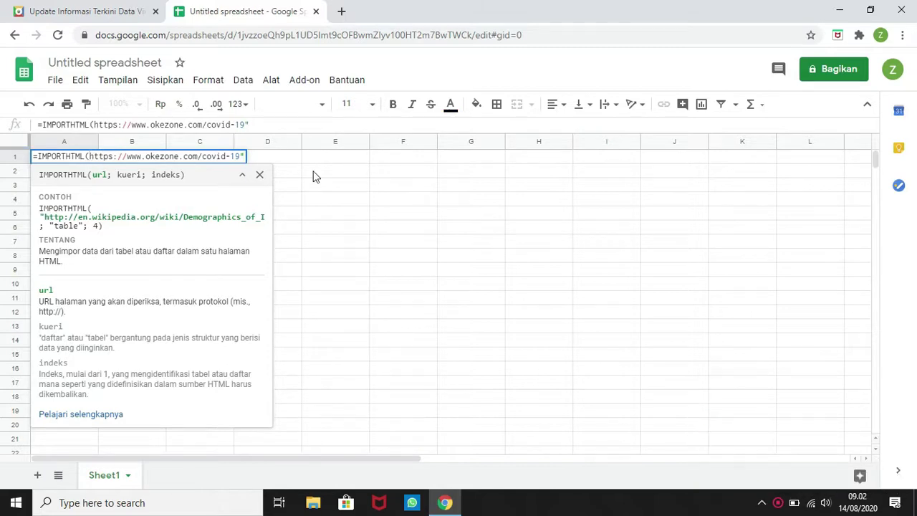
text(")
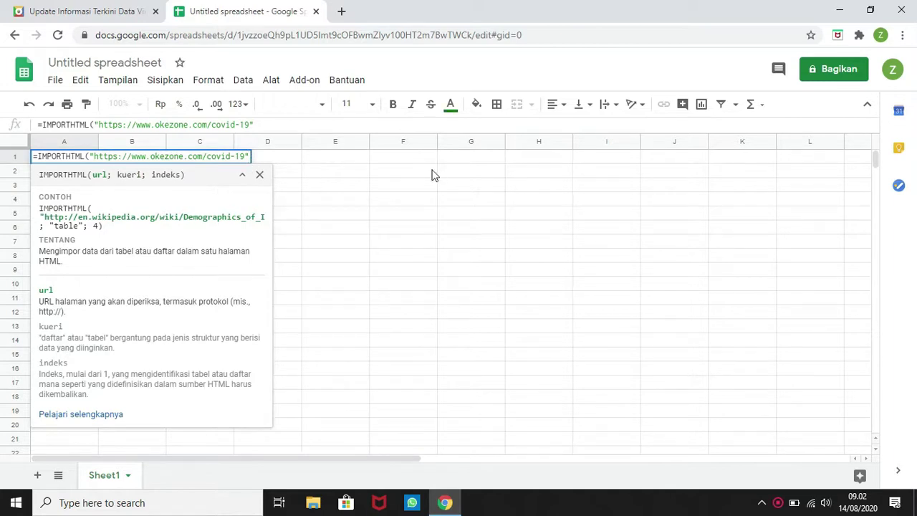
text(;)
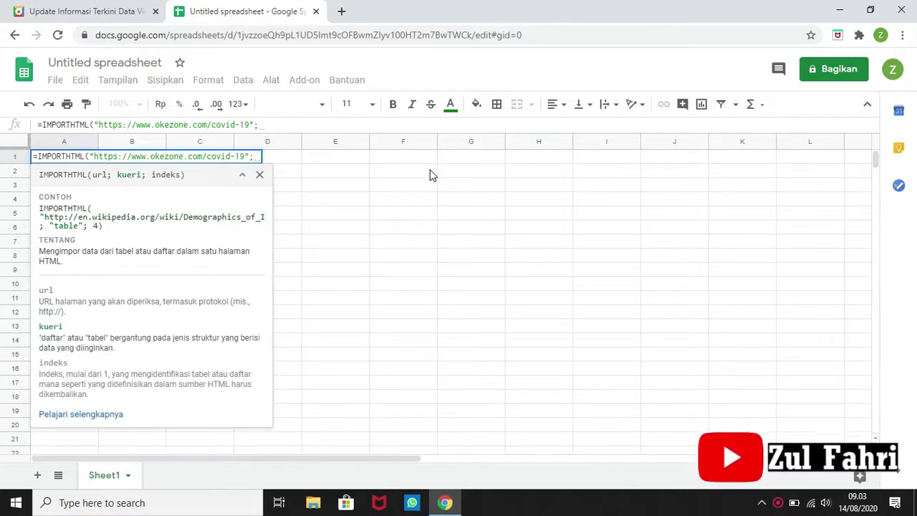
text(t)
key(BackSpace)
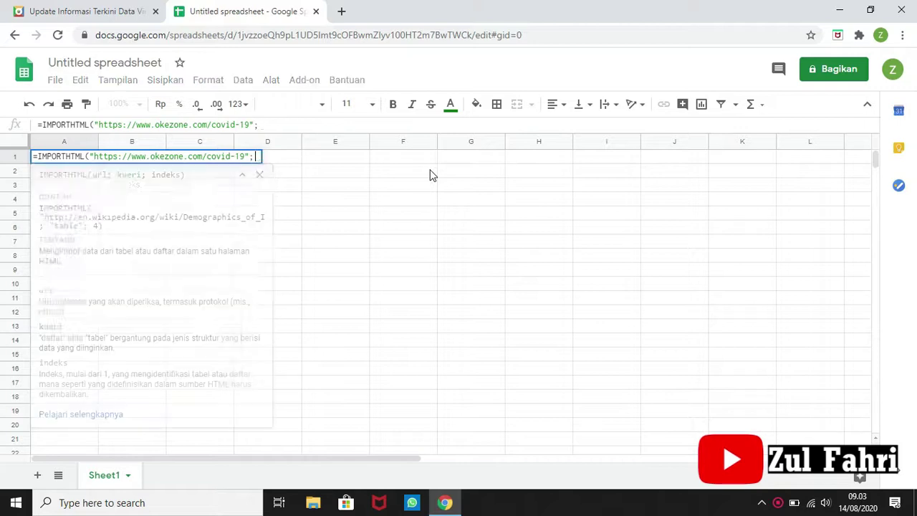
text(t)
key(Caps_Lock)
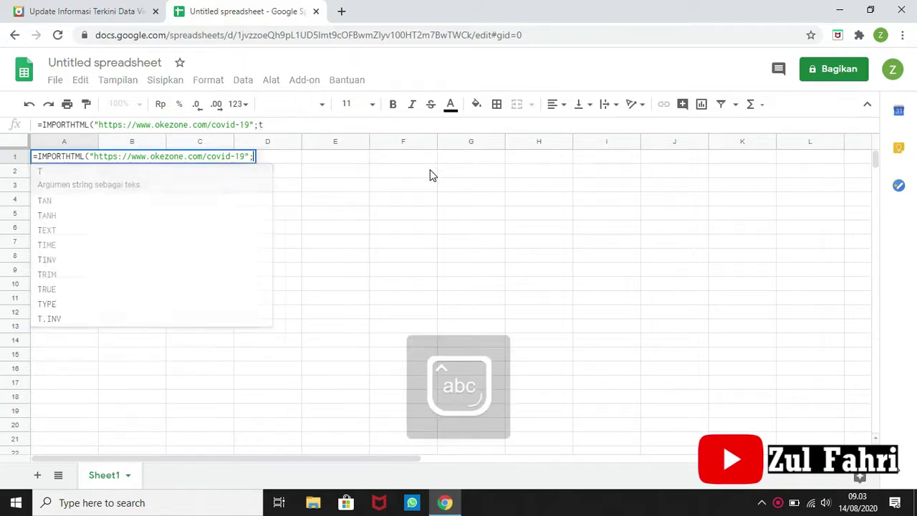
key(BackSpace)
text(Tab)
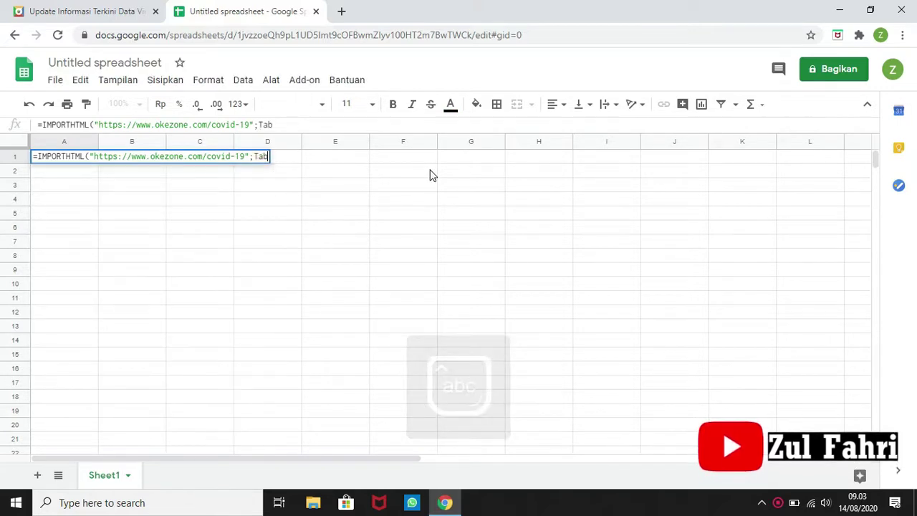
text(le)
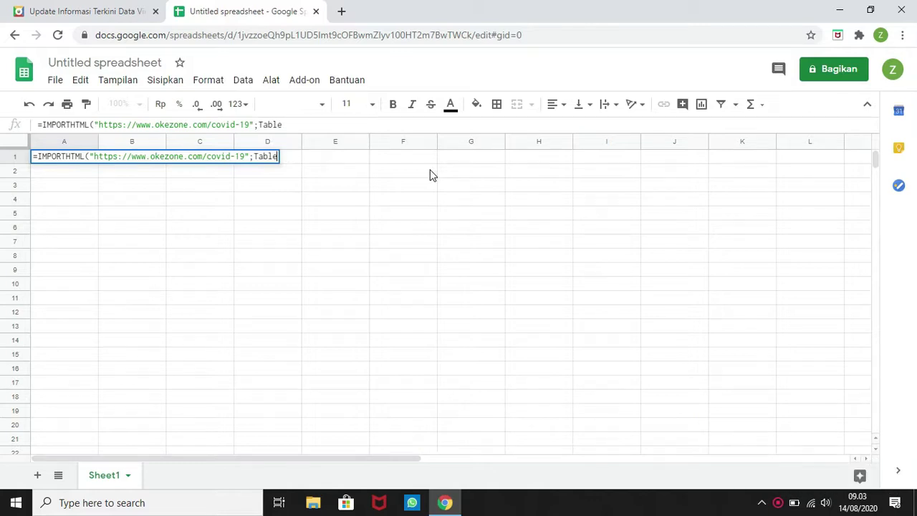
text(")
text(")
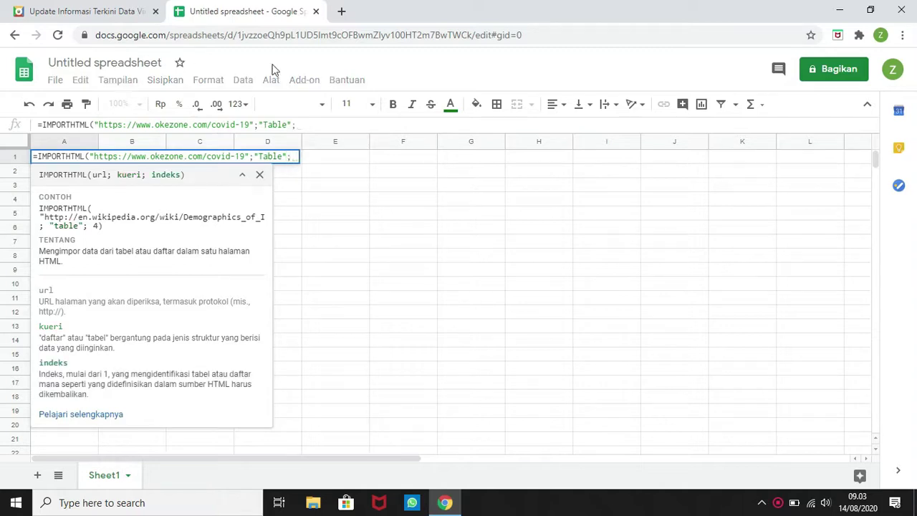
- Scroll the Okezone COVID-19 page down to the Kasus Per Provinsi table
click(117, 9)
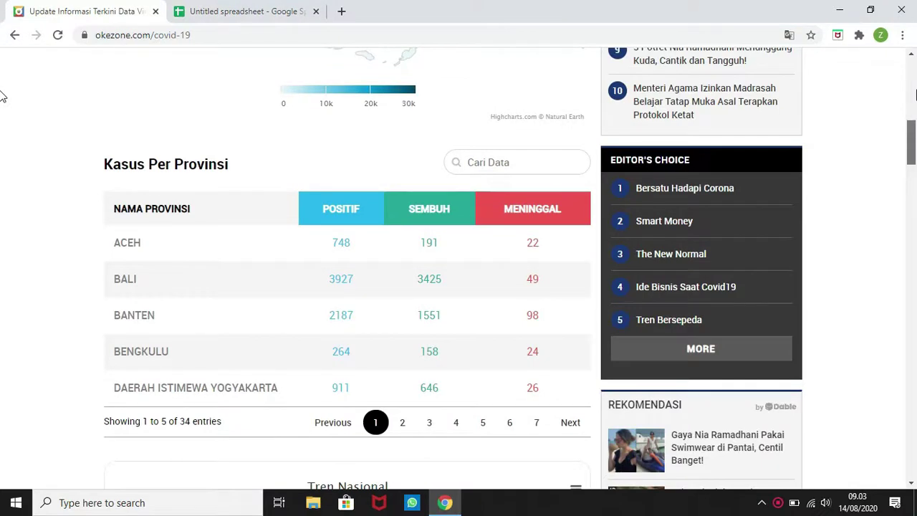
scroll(450, 160, up, 10)
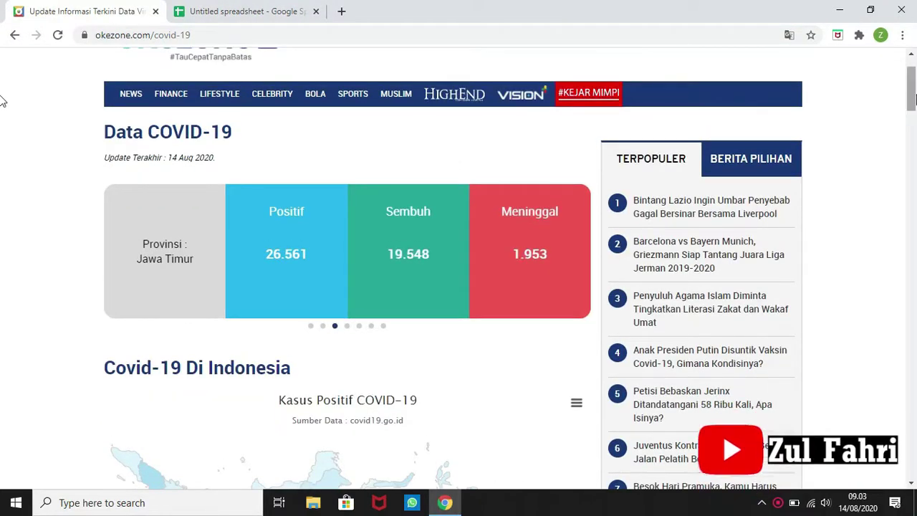
scroll(2, 122, down, 4)
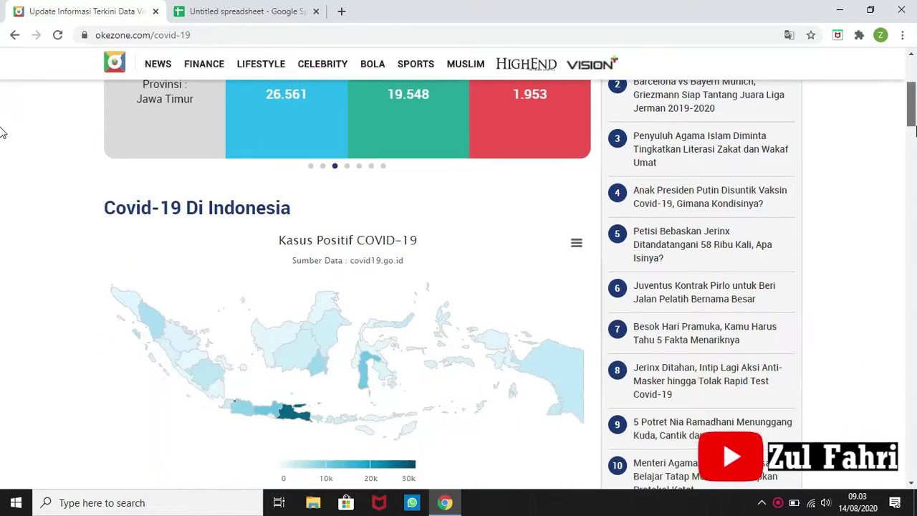
scroll(2, 146, down, 3)
scroll(2, 153, down, 1)
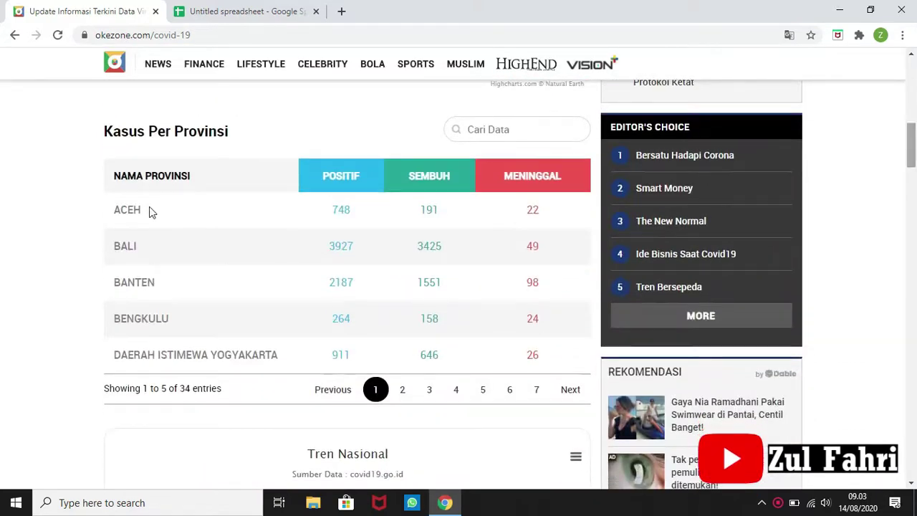
- Finish A1's IMPORTHTML formula with table index "2" and confirm it
click(244, 8)
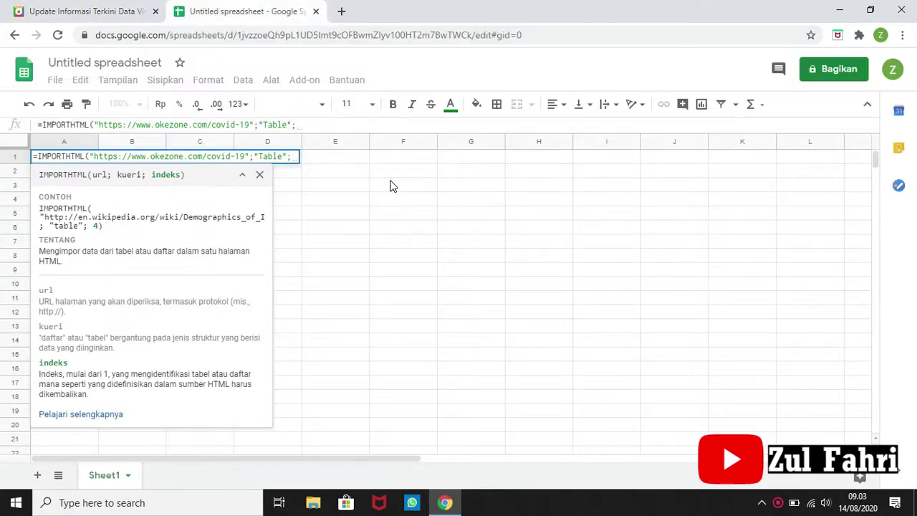
text(2)
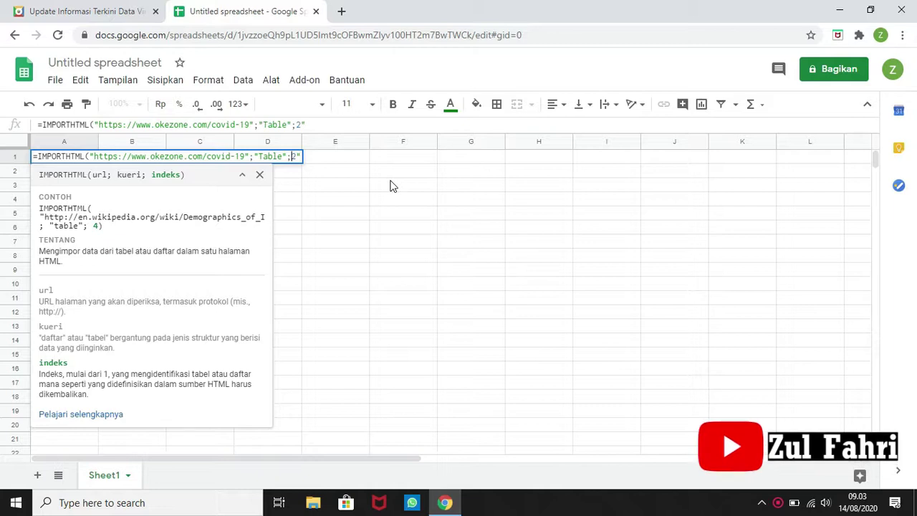
text(")
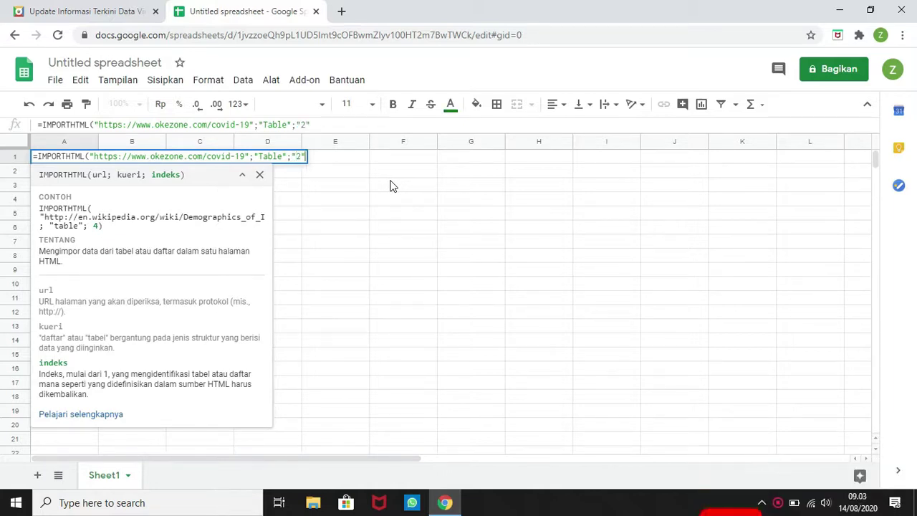
text())
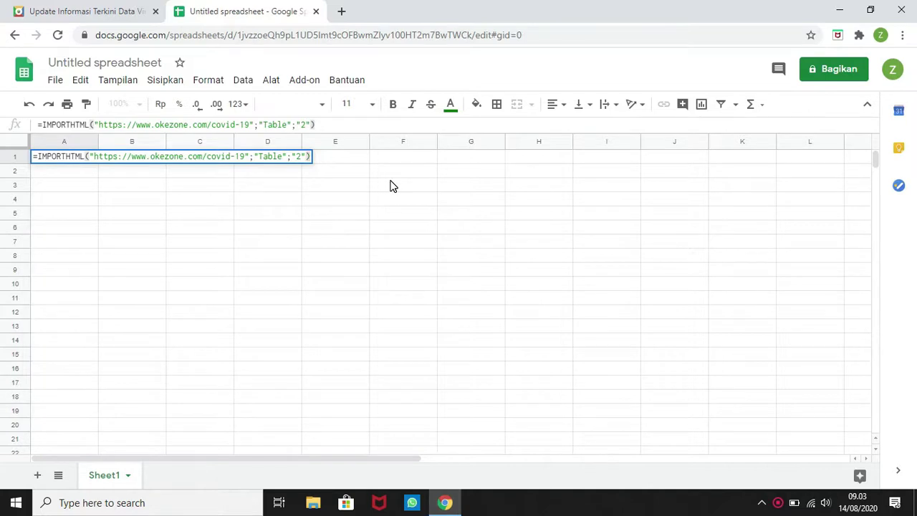
key(Return)
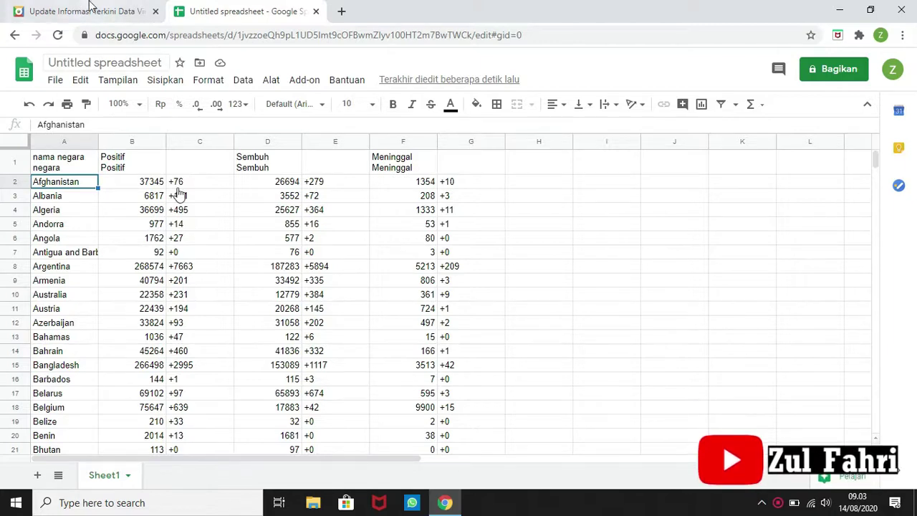
- Compare Okezone's Kasus Per Negara and Kasus Per Provinsi tables, then return to the spreadsheet
scroll(1, 160, down, 1)
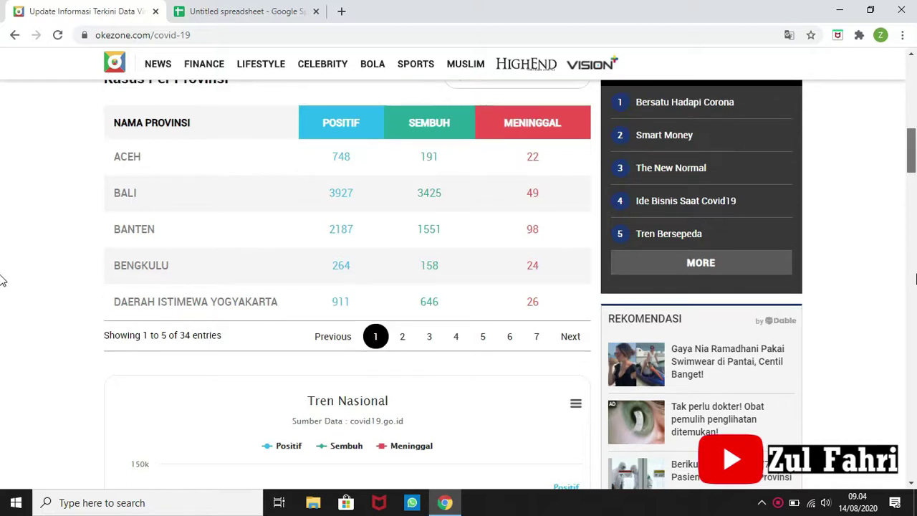
click(913, 284)
scroll(2, 285, up, 1)
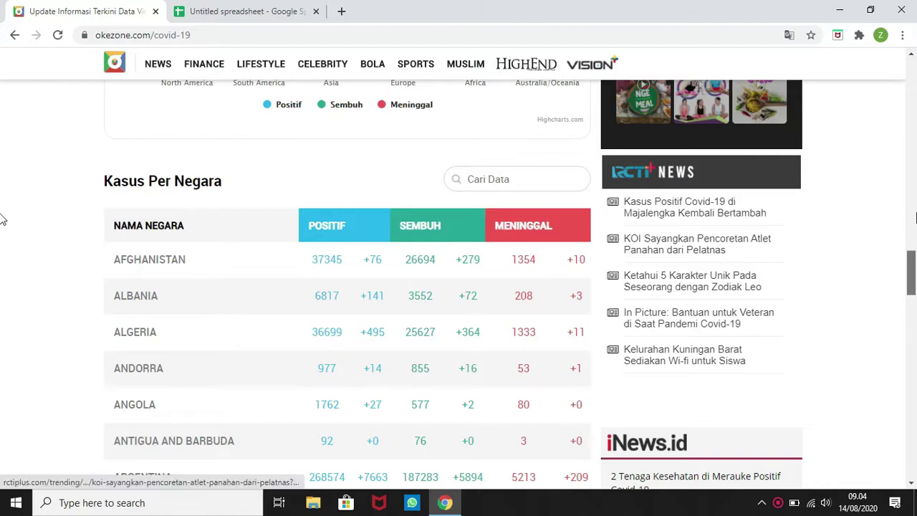
scroll(2, 164, up, 10)
scroll(2, 165, up, 5)
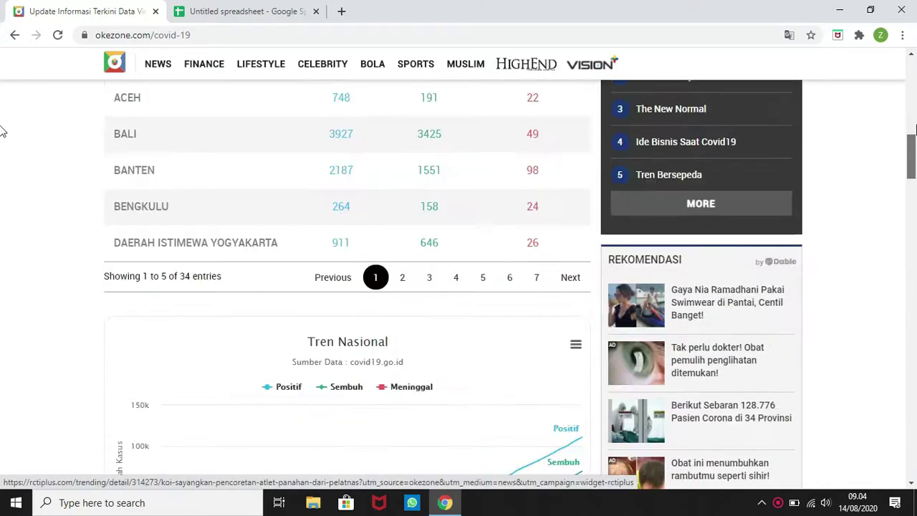
scroll(2, 165, up, 3)
scroll(118, 234, down, 1)
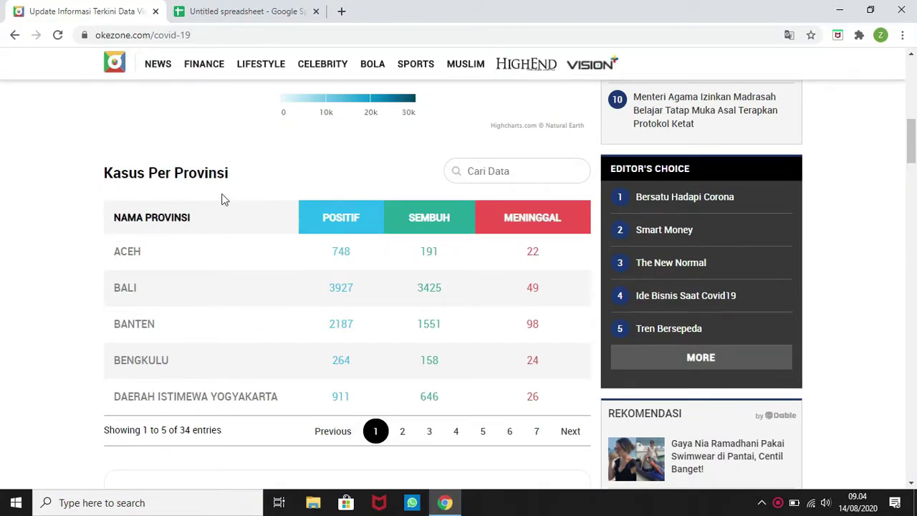
click(244, 11)
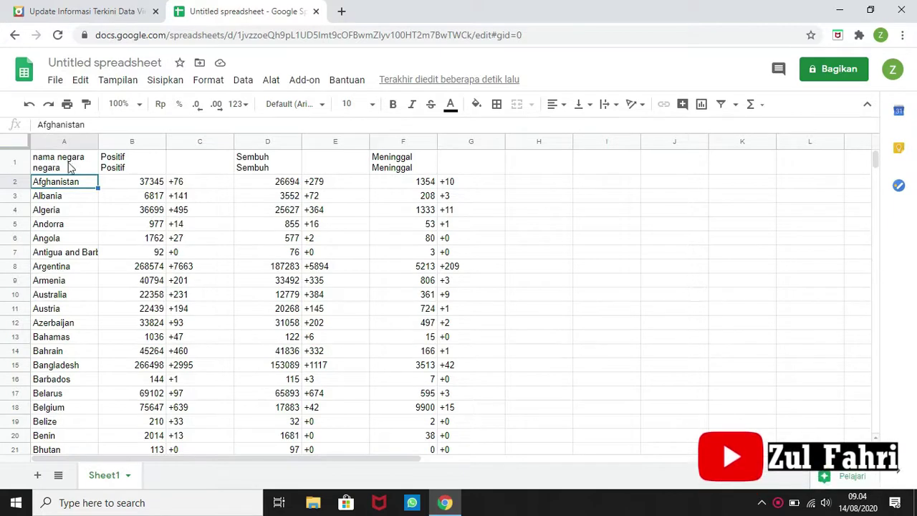
- Change the IMPORTHTML index from 2 to 1 to import provinces Aceh through Papua Barat
click(64, 166)
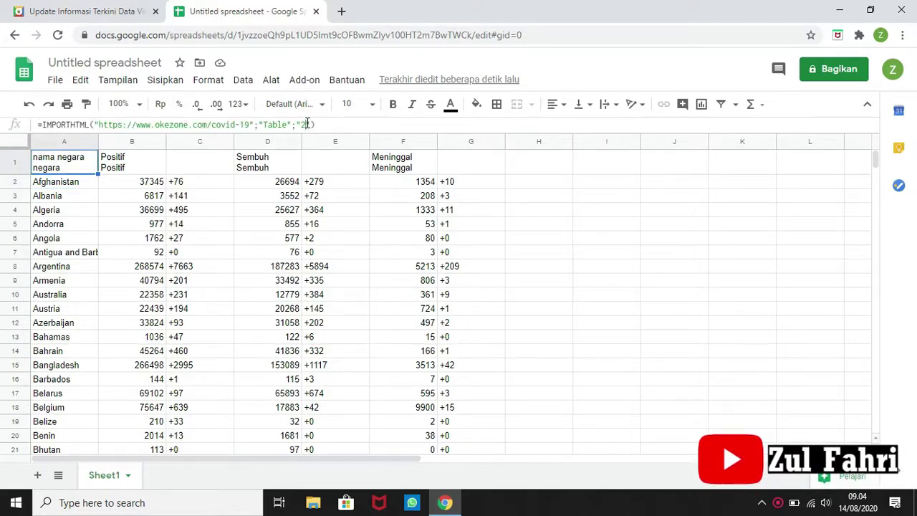
click(307, 124)
key(BackSpace)
text(1)
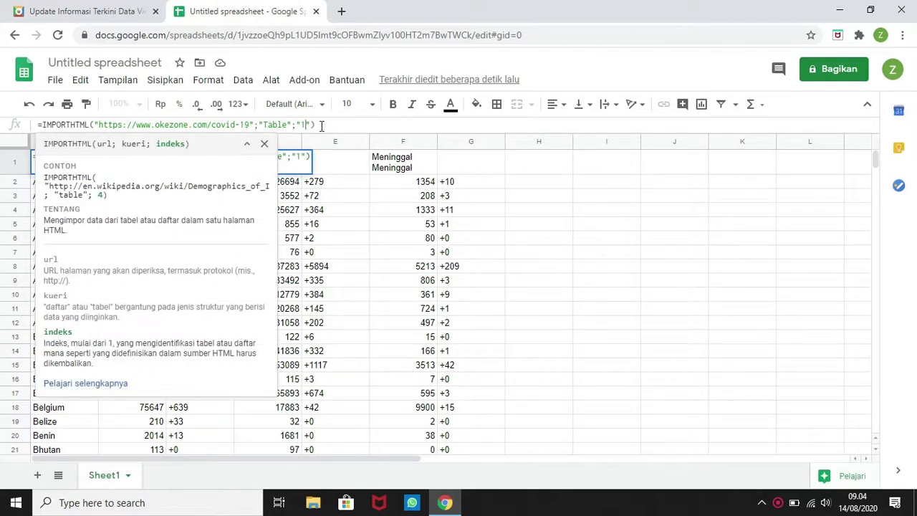
key(Return)
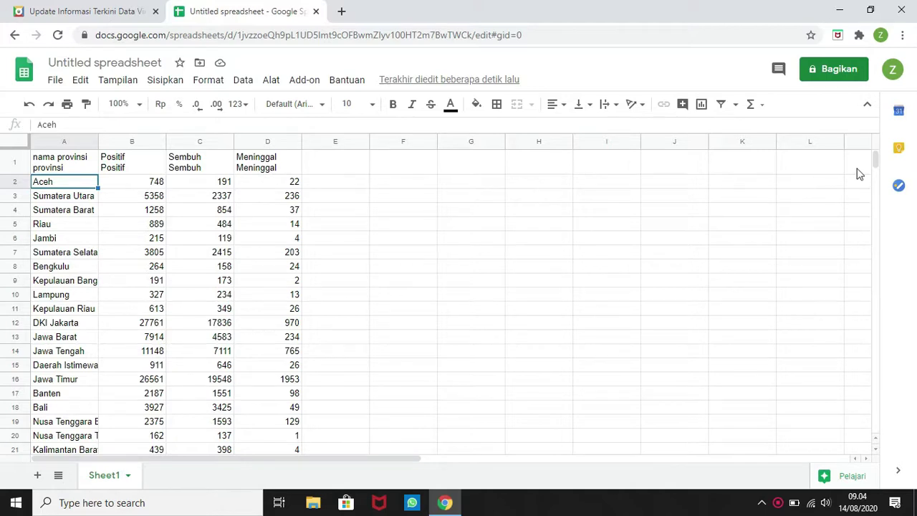
drag(874, 163, 876, 153)
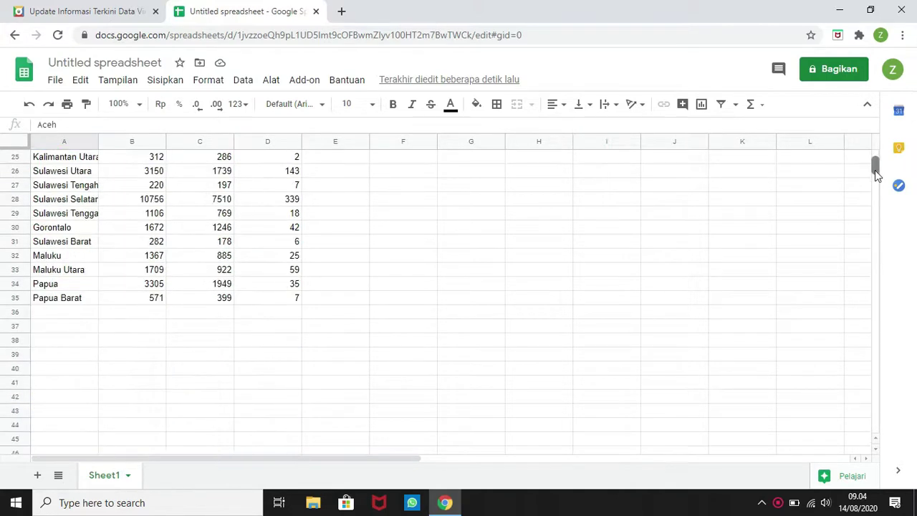
scroll(876, 152, up, 5)
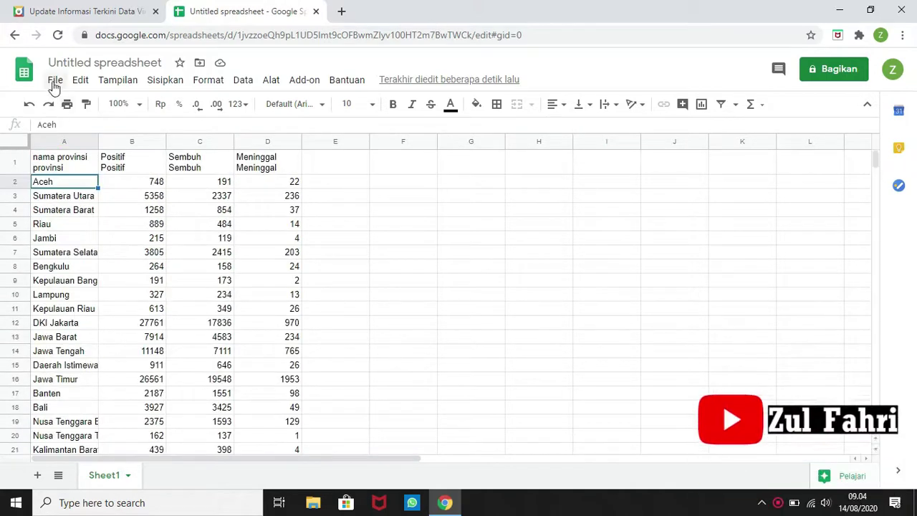
- Download the sheet as Untitled spreadsheet.xlsx and view it in Chrome's Downloads list
click(54, 81)
mouse_move(90, 255)
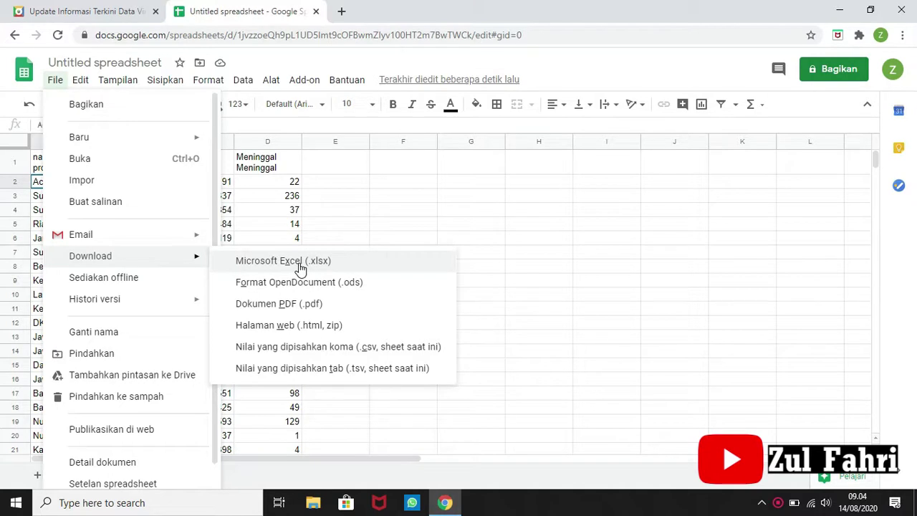
click(300, 262)
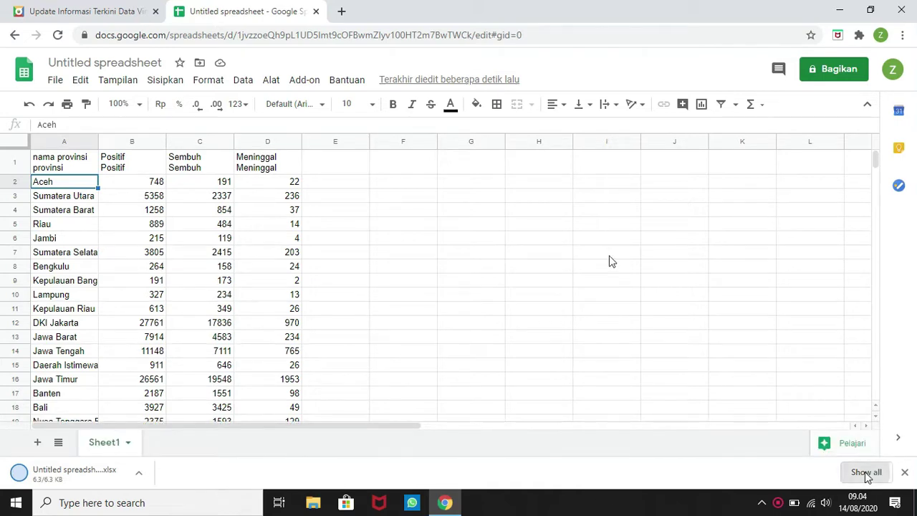
click(866, 473)
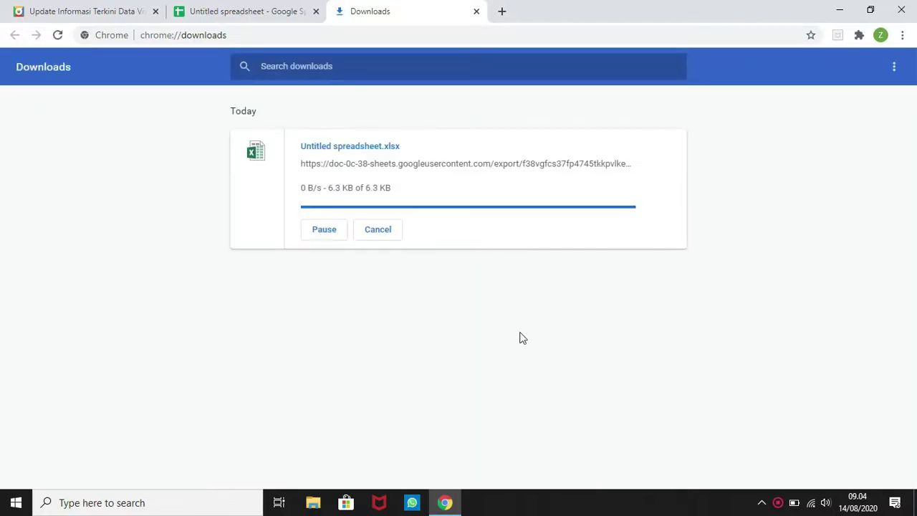
- Open Untitled spreadsheet.xlsx in Excel Protected View and dismiss the Office activation prompt
click(345, 147)
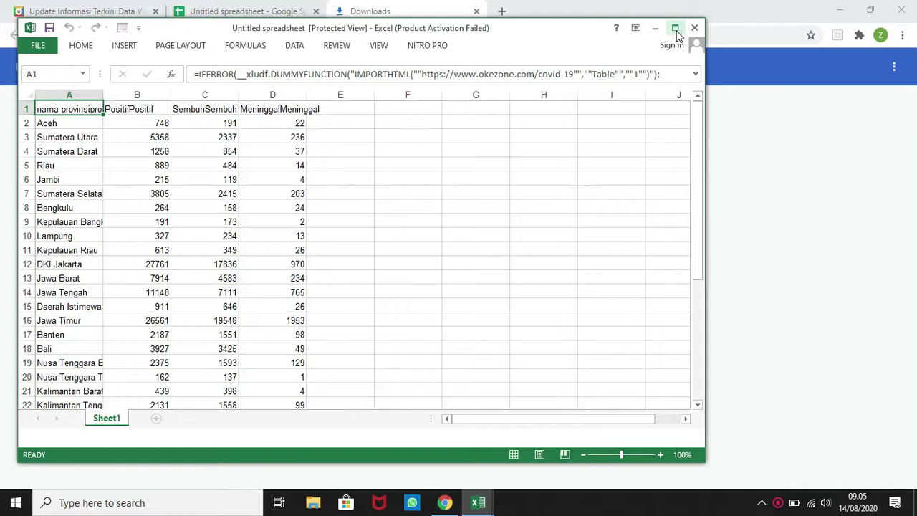
click(678, 33)
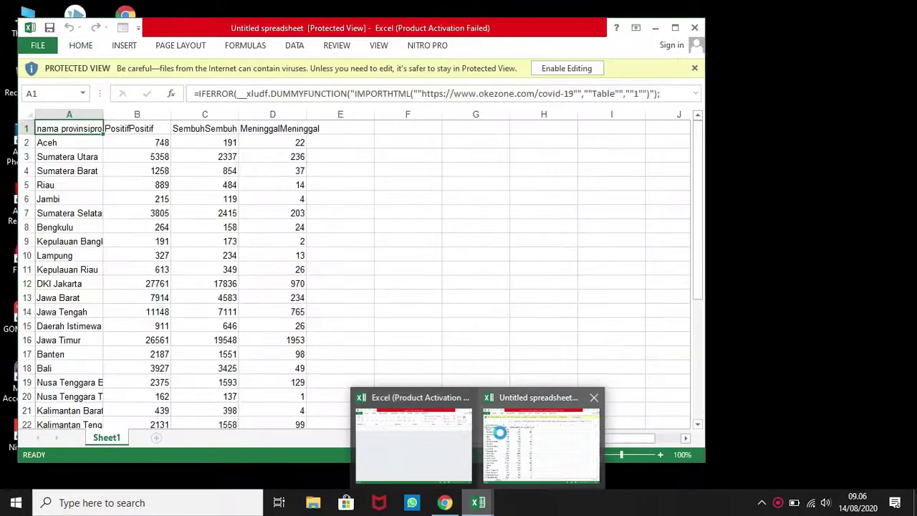
click(505, 452)
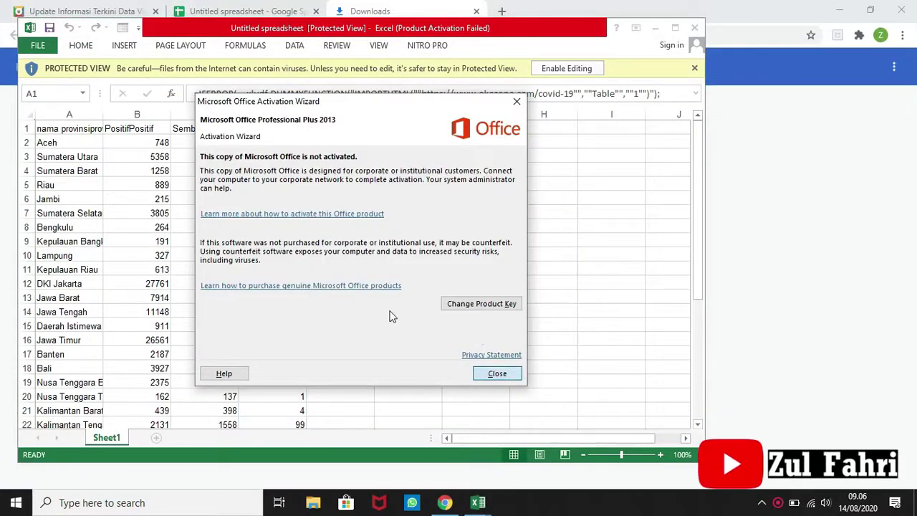
key(Escape)
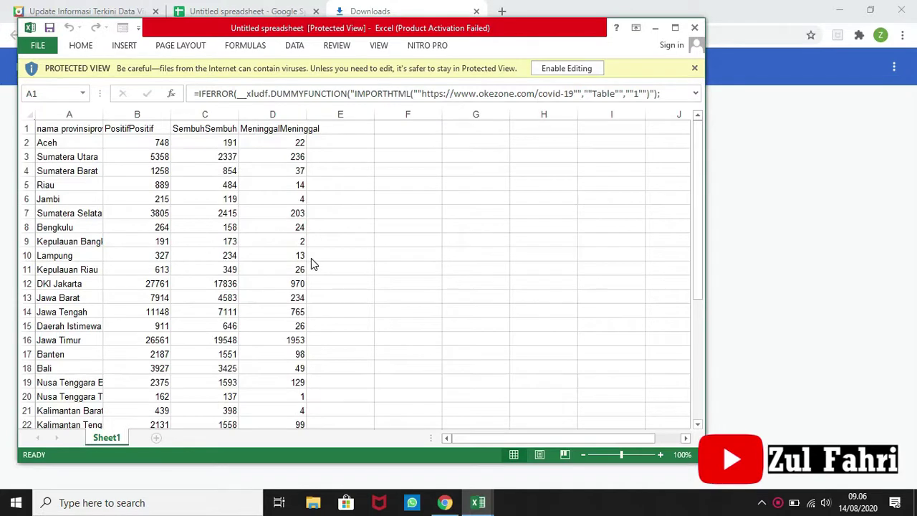